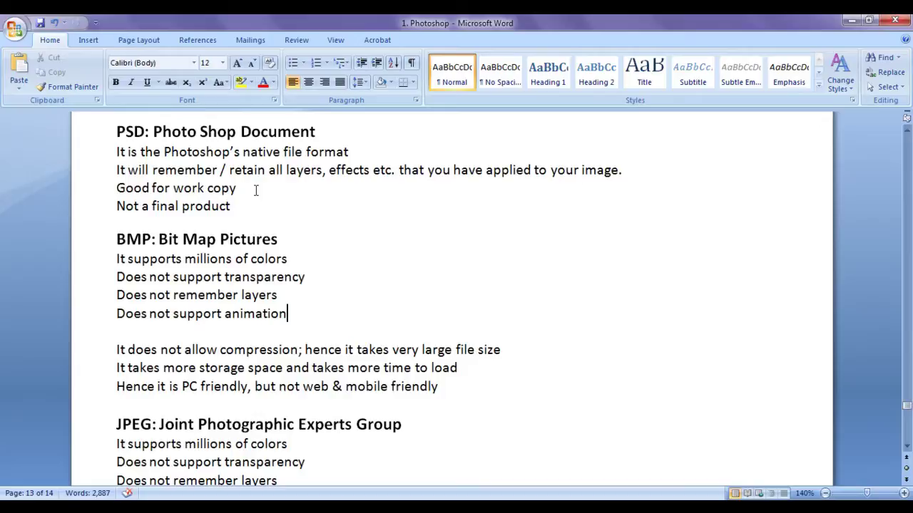
Put the cursor after the BMP heading in Word, then switch to Marquee.psd in Photoshop.
{"action": "double_click", "coordinate": [144, 240]}
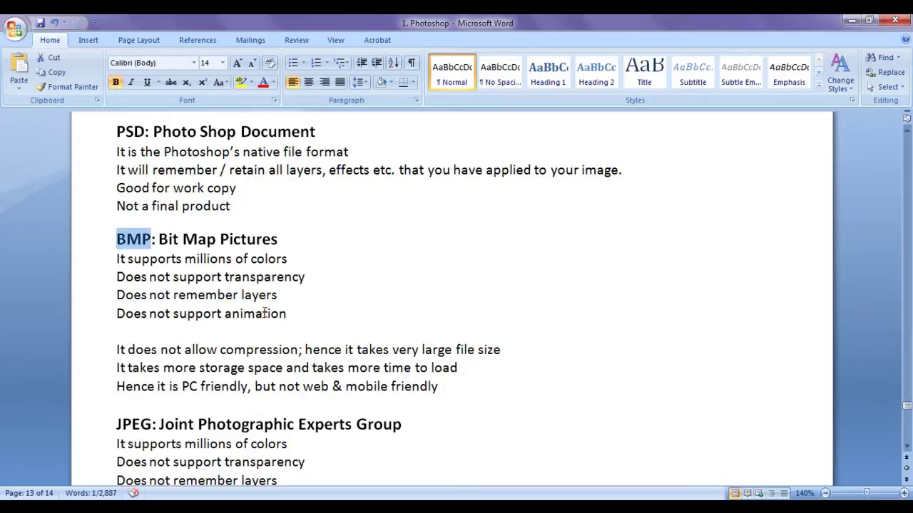
{"action": "left_click", "coordinate": [294, 240]}
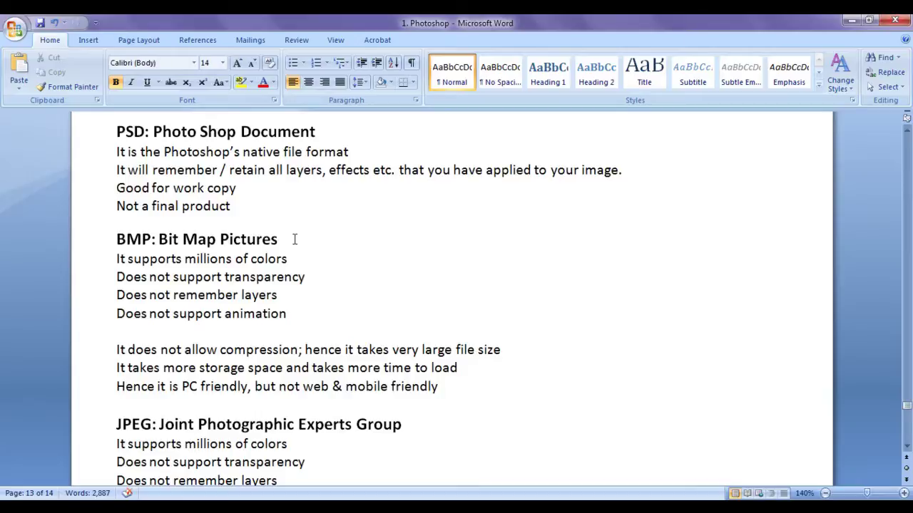
{"action": "key", "text": "alt+Tab"}
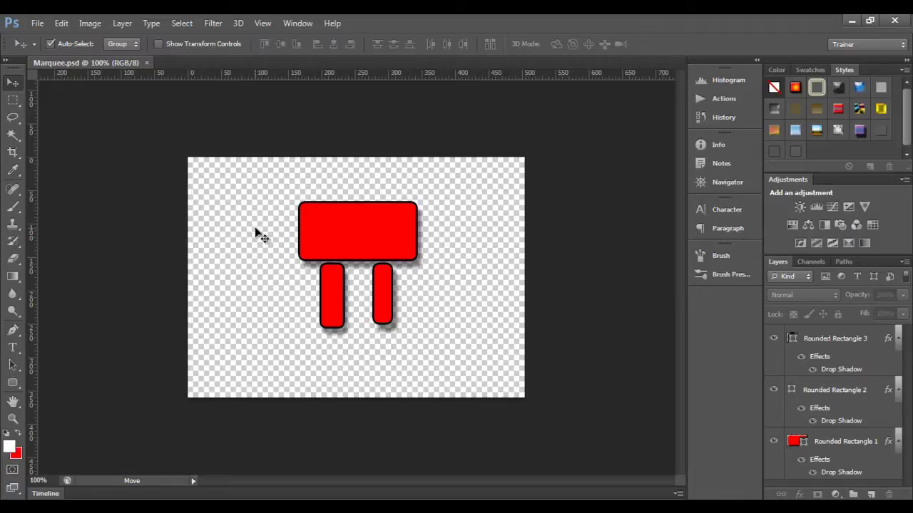
Save the Marquee image as Marquee.bmp in Windows 24 Bit BMP format.
{"action": "left_click", "coordinate": [35, 23]}
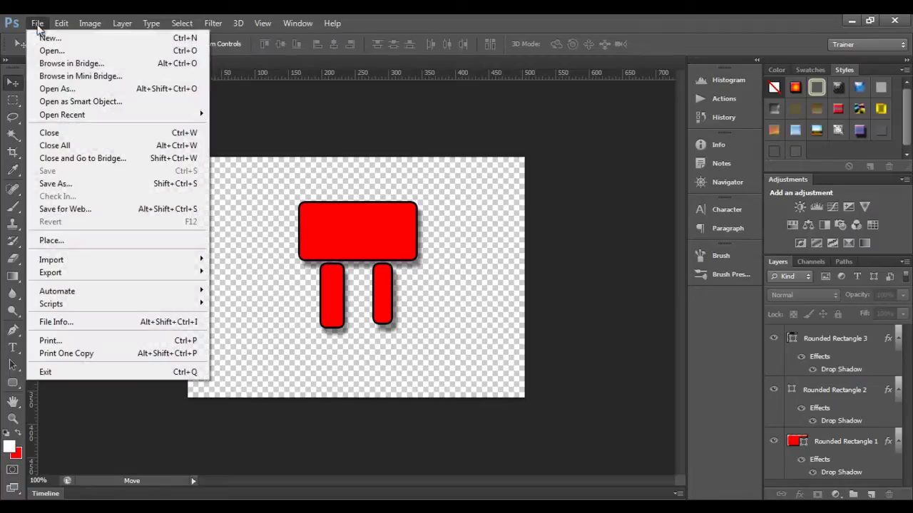
{"action": "left_click", "coordinate": [73, 185]}
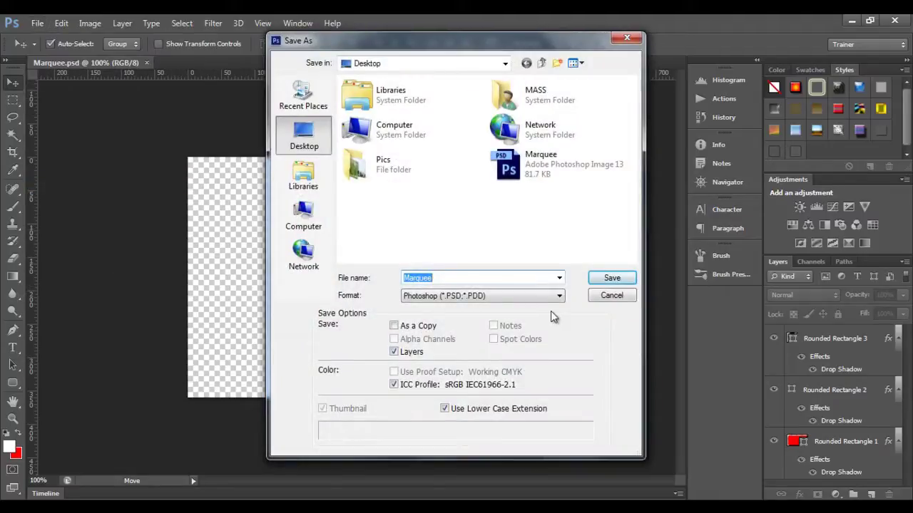
{"action": "left_click", "coordinate": [559, 296]}
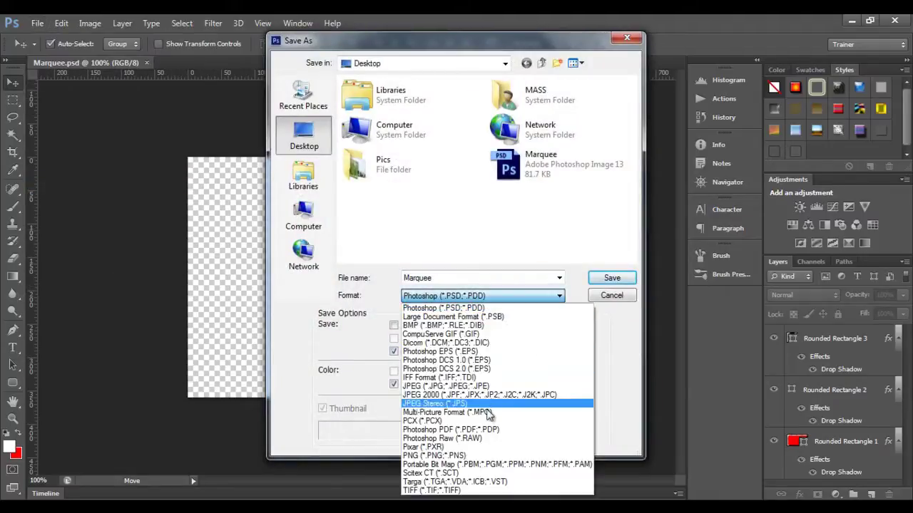
{"action": "left_click", "coordinate": [459, 326]}
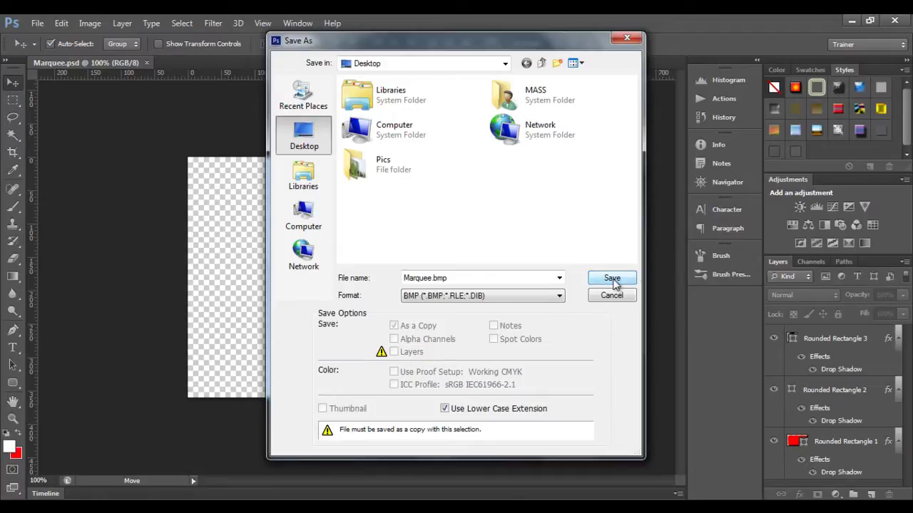
{"action": "left_click", "coordinate": [611, 279]}
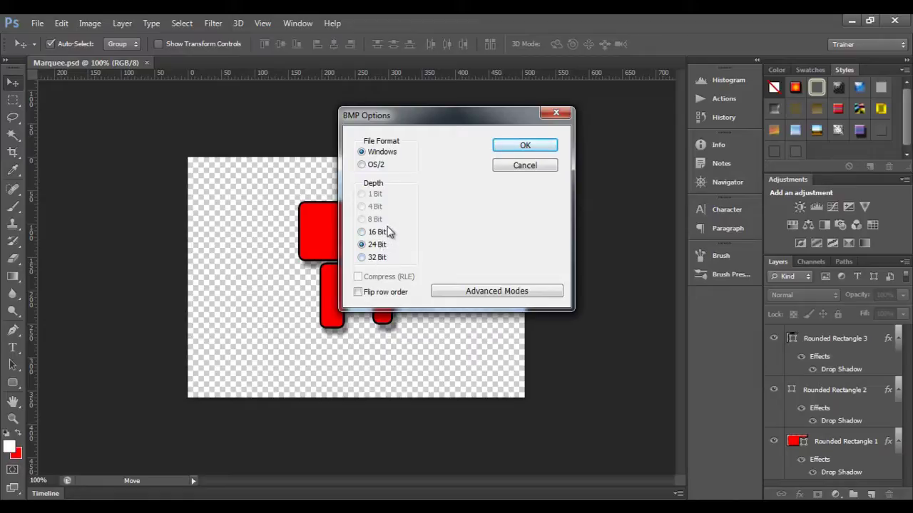
{"action": "left_click", "coordinate": [525, 146]}
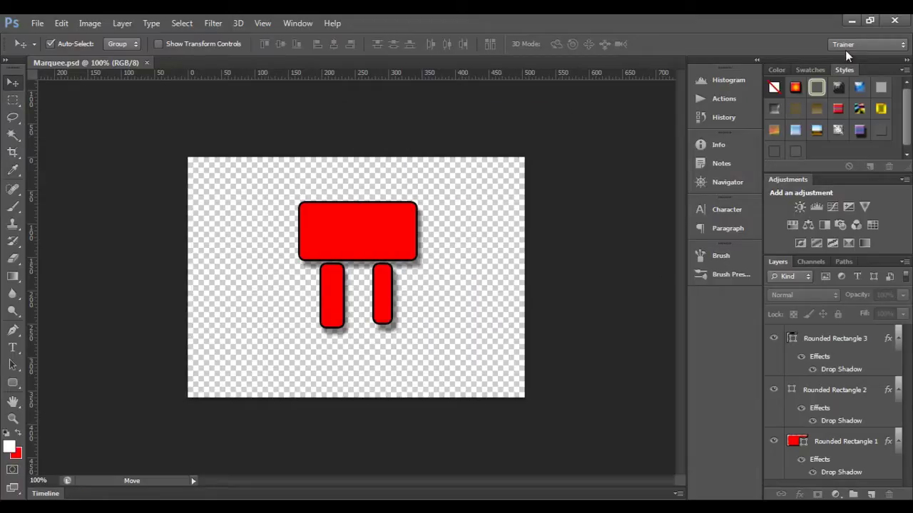
Minimize Photoshop, move the Marquee BMP icon beside the Recycle Bin, and open it with Adobe Photoshop CS6.
{"action": "left_click", "coordinate": [853, 23]}
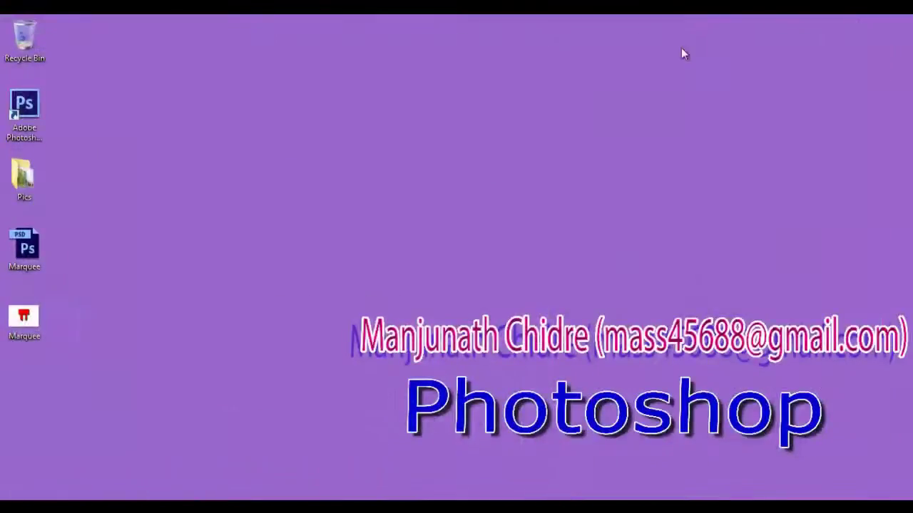
{"action": "left_click_drag", "start_coordinate": [29, 321], "coordinate": [107, 91]}
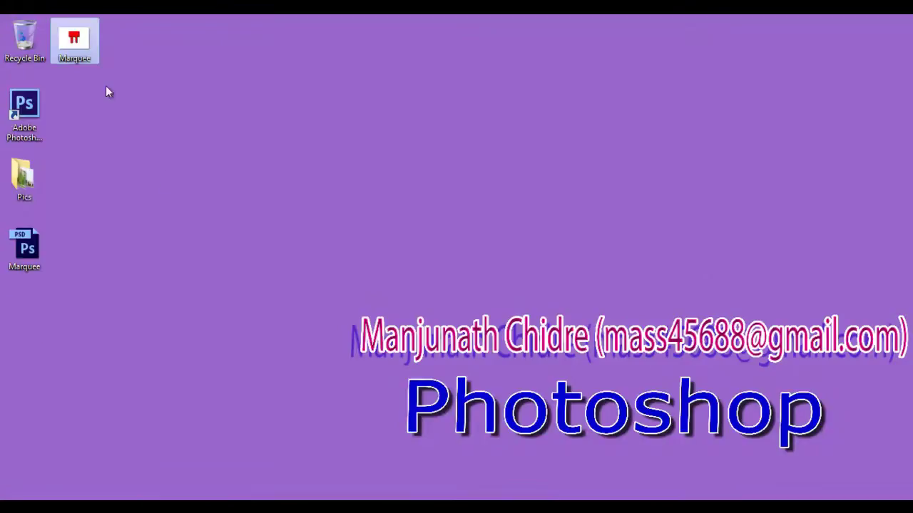
{"action": "right_click", "coordinate": [74, 42]}
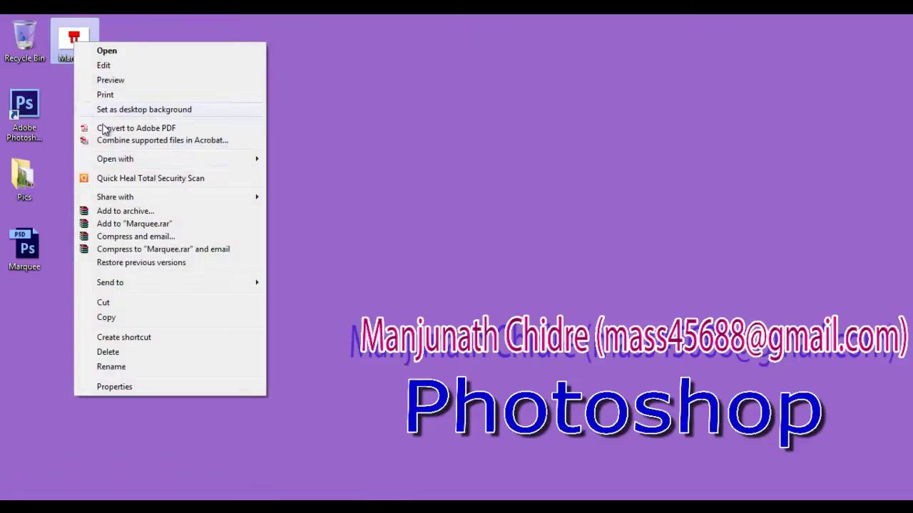
{"action": "mouse_move", "coordinate": [127, 161]}
{"action": "left_click", "coordinate": [349, 174]}
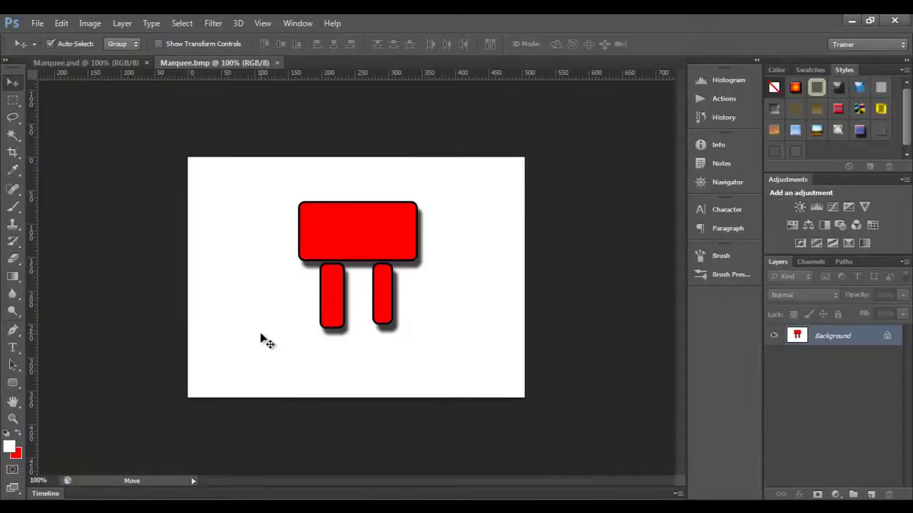
Toggle between Marquee.psd and Marquee.bmp twice, then highlight 'Does not support transparency' in the Word notes.
{"action": "left_click", "coordinate": [81, 65]}
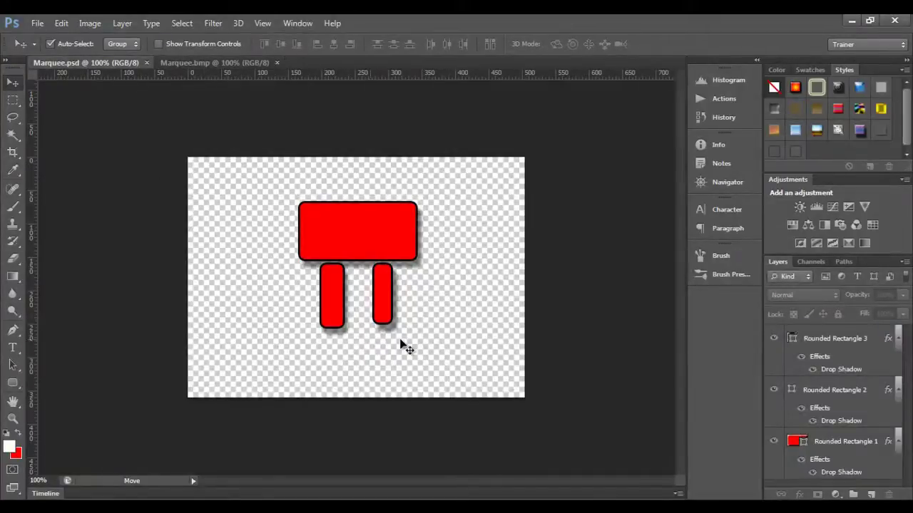
{"action": "left_click", "coordinate": [249, 63]}
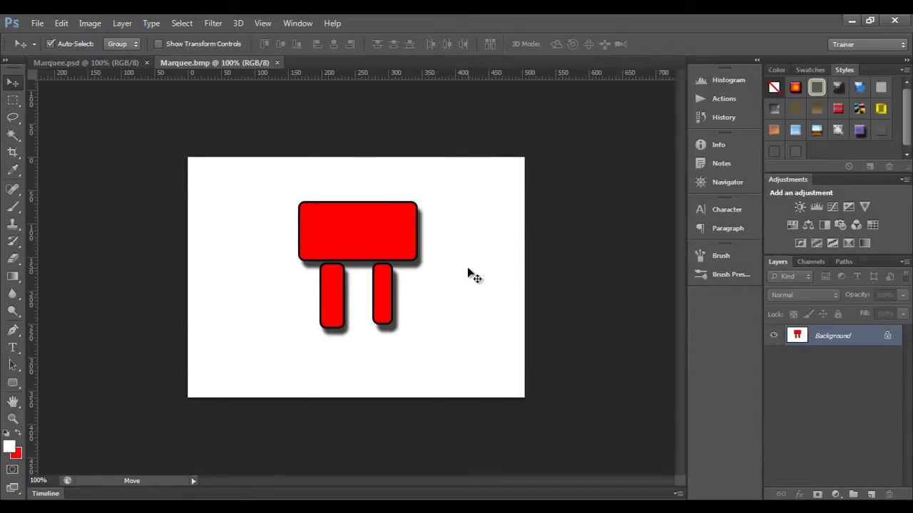
{"action": "left_click", "coordinate": [117, 62]}
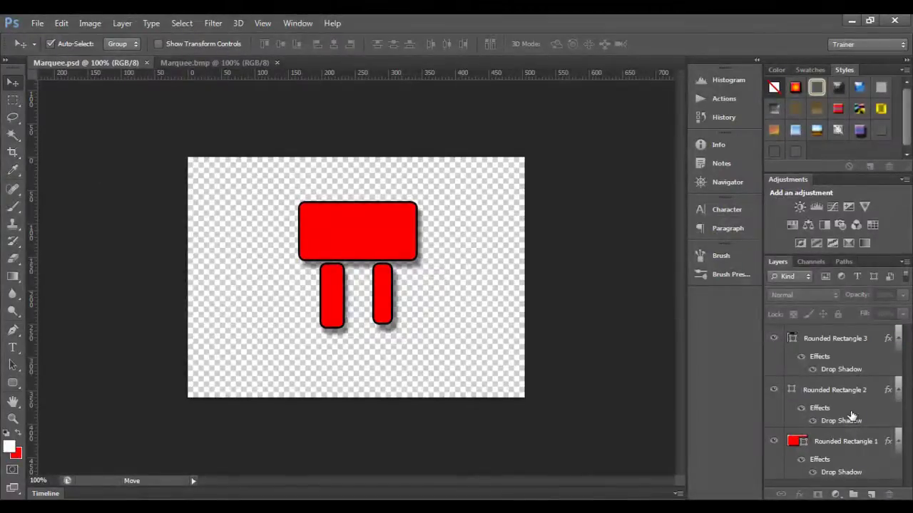
{"action": "left_click", "coordinate": [253, 63]}
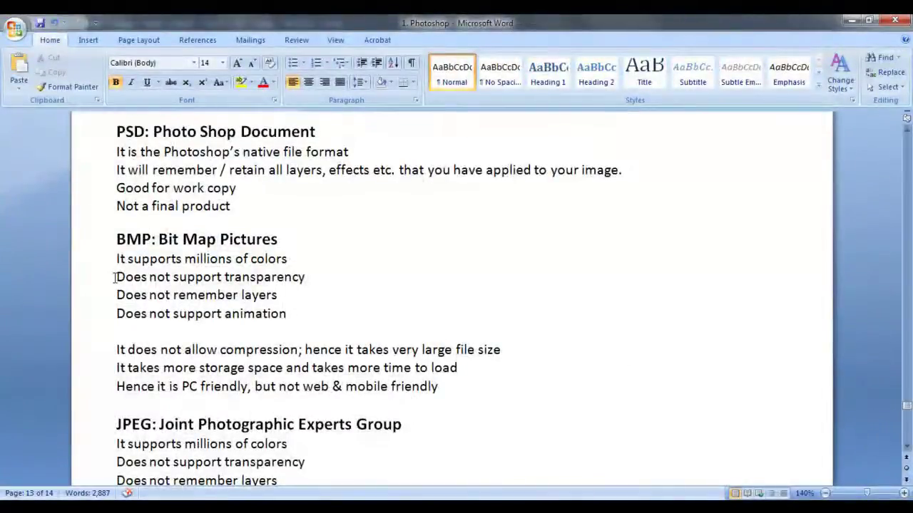
{"action": "left_click_drag", "start_coordinate": [114, 277], "coordinate": [305, 278]}
{"action": "left_click", "coordinate": [325, 321]}
{"action": "mouse_move", "coordinate": [114, 295]}
{"action": "left_mouse_down"}
{"action": "mouse_move", "coordinate": [319, 300]}
{"action": "mouse_move", "coordinate": [116, 297]}
{"action": "left_mouse_up"}
{"action": "left_click", "coordinate": [377, 316]}
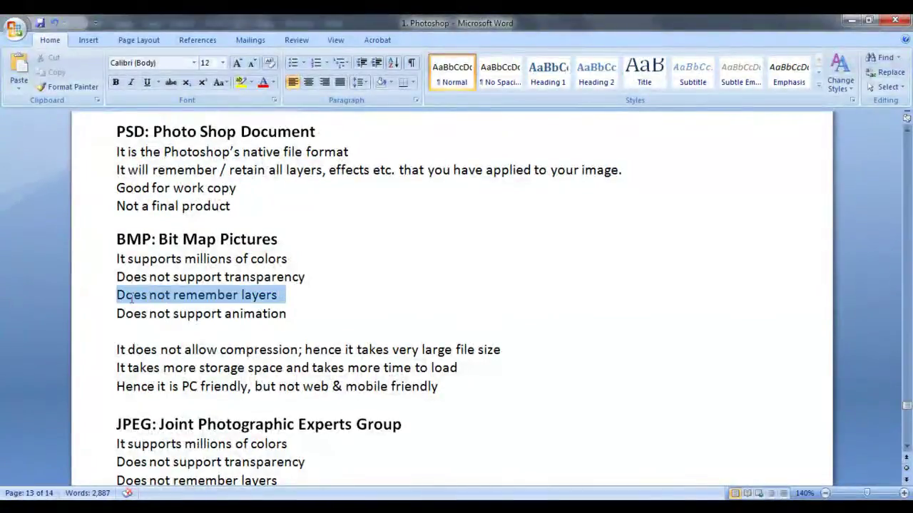
{"action": "left_click", "coordinate": [336, 315]}
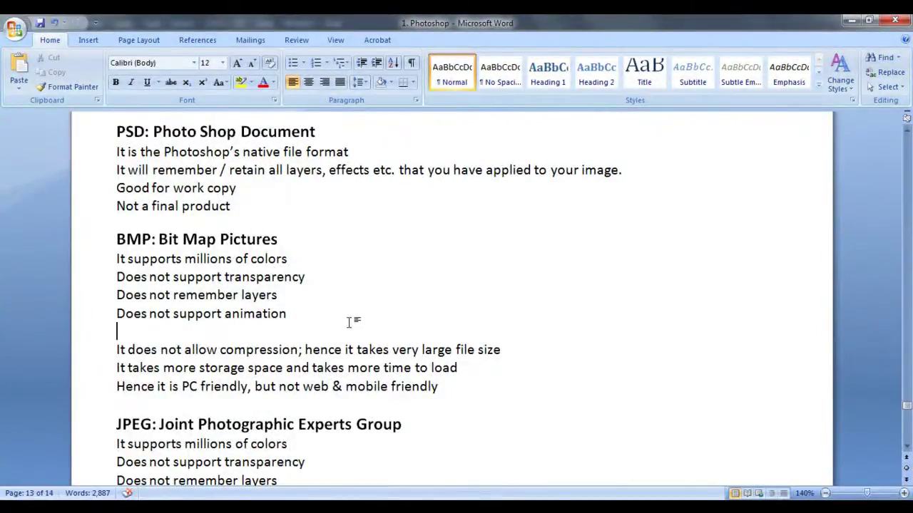
{"action": "left_click_drag", "start_coordinate": [294, 314], "coordinate": [116, 314]}
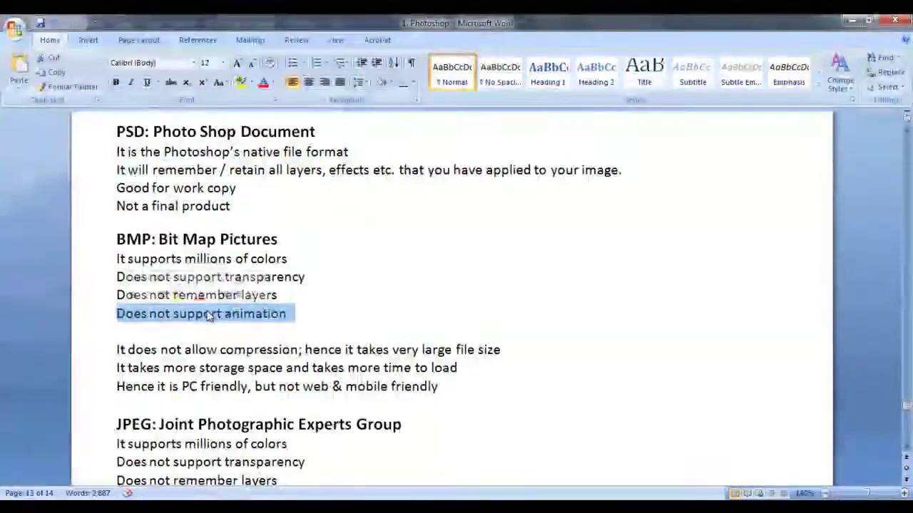
{"action": "left_click", "coordinate": [424, 326]}
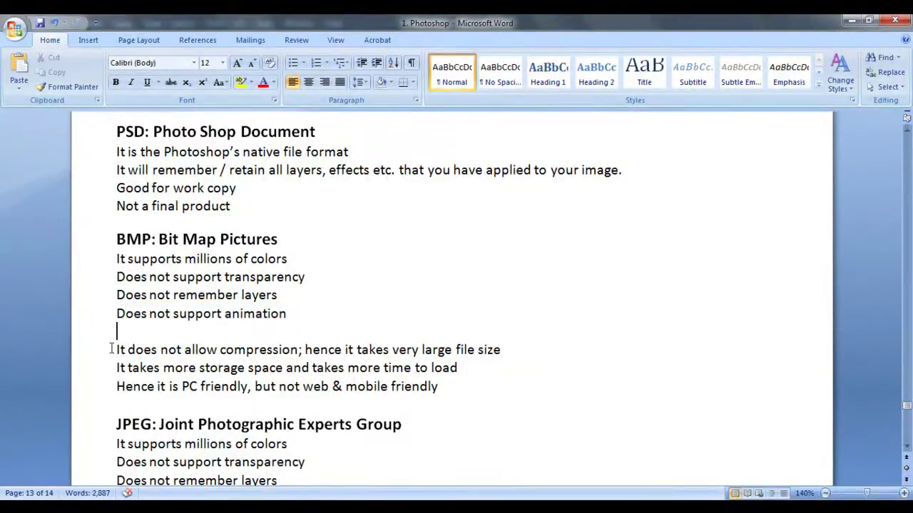
{"action": "left_click_drag", "start_coordinate": [114, 349], "coordinate": [298, 349]}
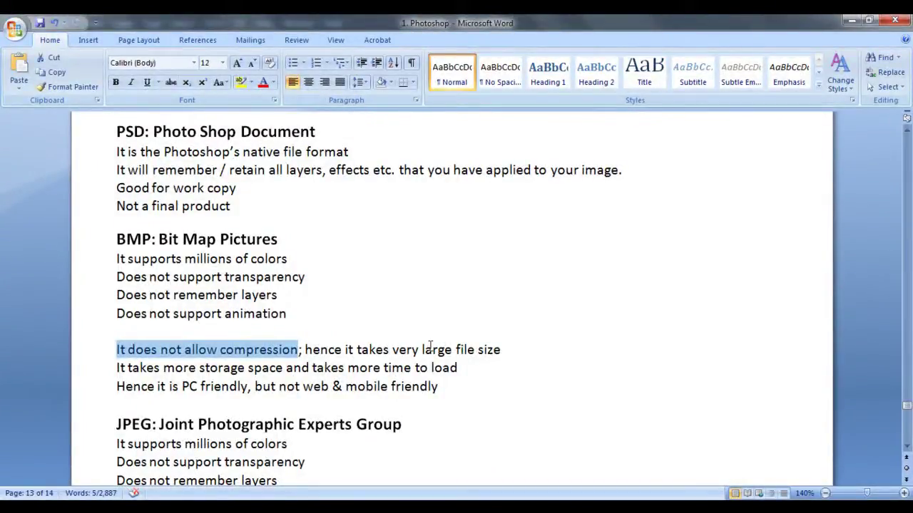
{"action": "left_click", "coordinate": [118, 345]}
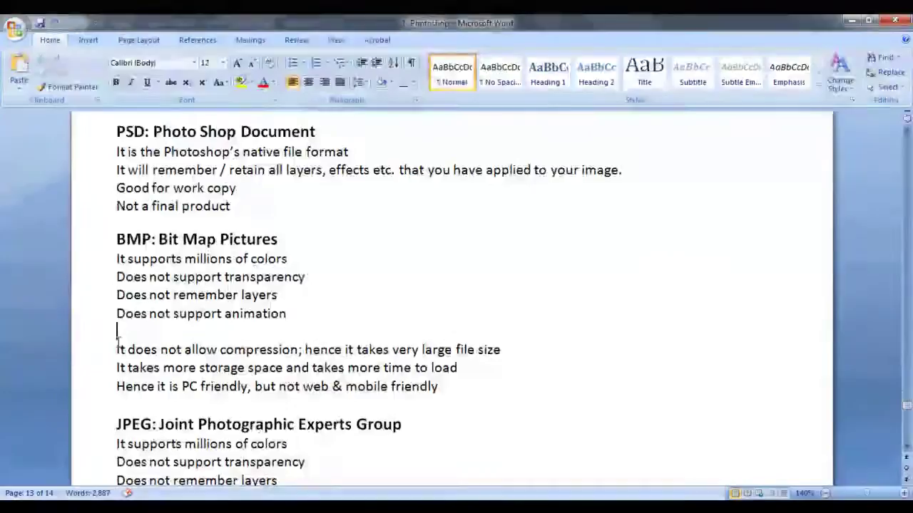
{"action": "left_click_drag", "start_coordinate": [117, 347], "coordinate": [298, 349]}
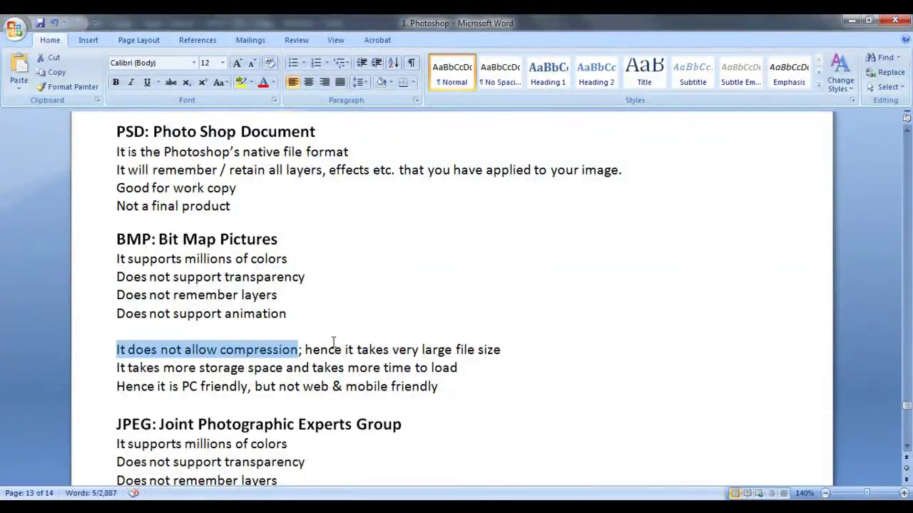
{"action": "left_click_drag", "start_coordinate": [305, 350], "coordinate": [526, 350]}
{"action": "left_click", "coordinate": [536, 350]}
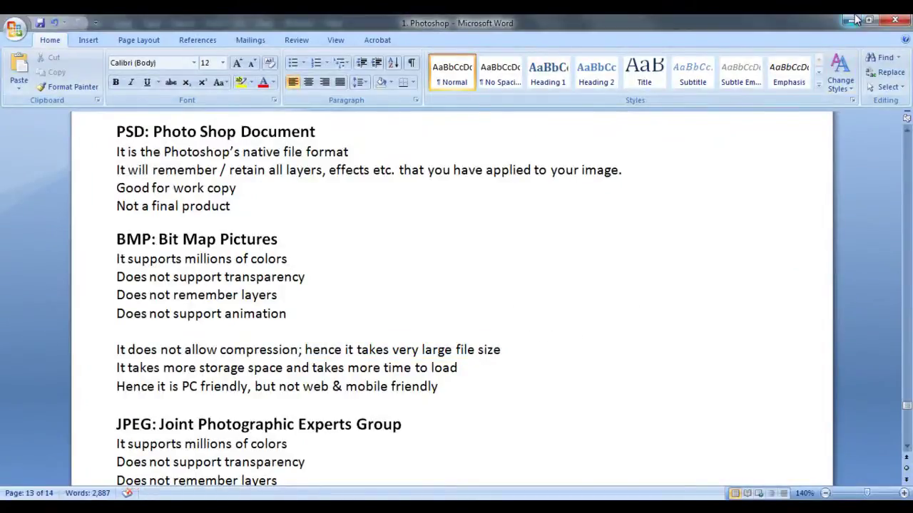
{"action": "left_click_drag", "start_coordinate": [114, 368], "coordinate": [493, 367]}
{"action": "left_click", "coordinate": [492, 369]}
{"action": "left_click_drag", "start_coordinate": [146, 387], "coordinate": [114, 389]}
{"action": "left_click", "coordinate": [256, 389]}
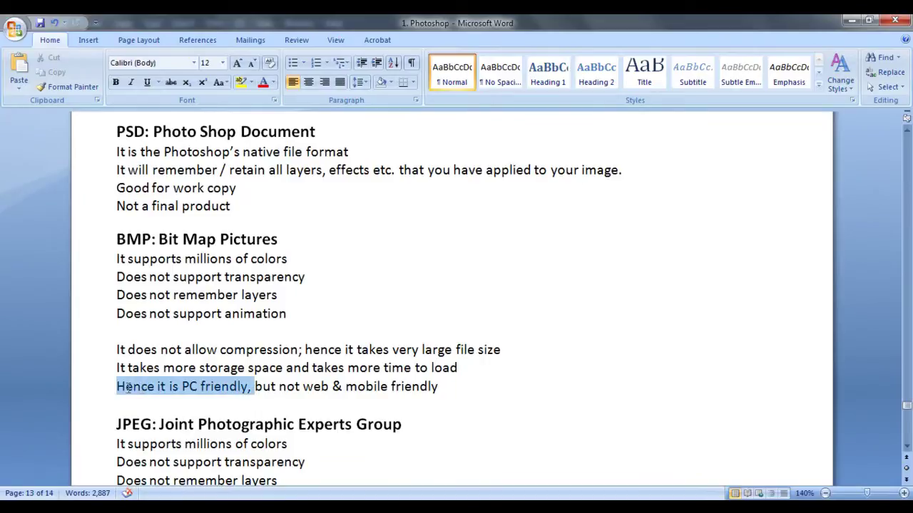
{"action": "left_click", "coordinate": [178, 386]}
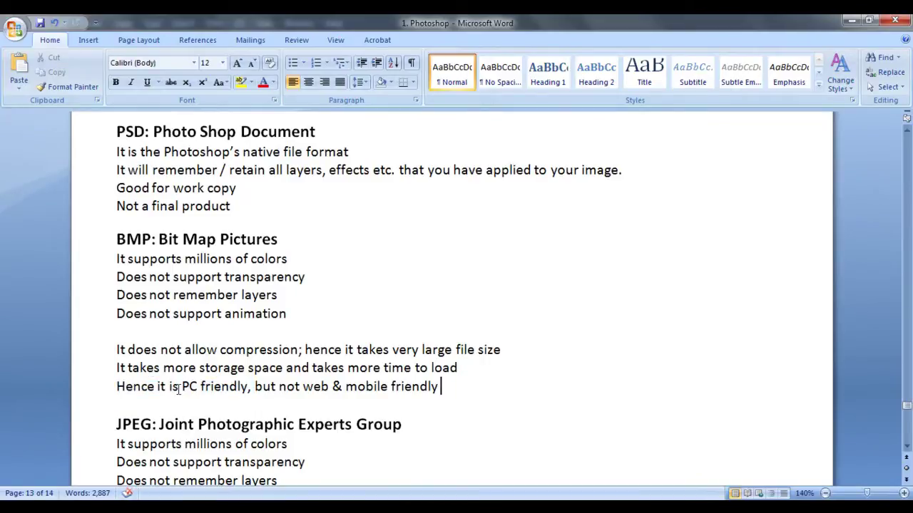
Highlight and clear 'is PC', the BMP heading word and 'support transparency' in the notes.
{"action": "left_click_drag", "start_coordinate": [178, 389], "coordinate": [285, 367]}
{"action": "left_click", "coordinate": [211, 399]}
{"action": "left_click", "coordinate": [214, 389]}
{"action": "double_click", "coordinate": [146, 240]}
{"action": "left_click", "coordinate": [194, 396]}
{"action": "left_click_drag", "start_coordinate": [316, 277], "coordinate": [172, 278]}
{"action": "left_click", "coordinate": [403, 312]}
Highlight 'more storage space', 'PC', 'not web' and 'mobile friendly', then select and deselect the whole BMP section.
{"action": "left_click_drag", "start_coordinate": [163, 368], "coordinate": [267, 374]}
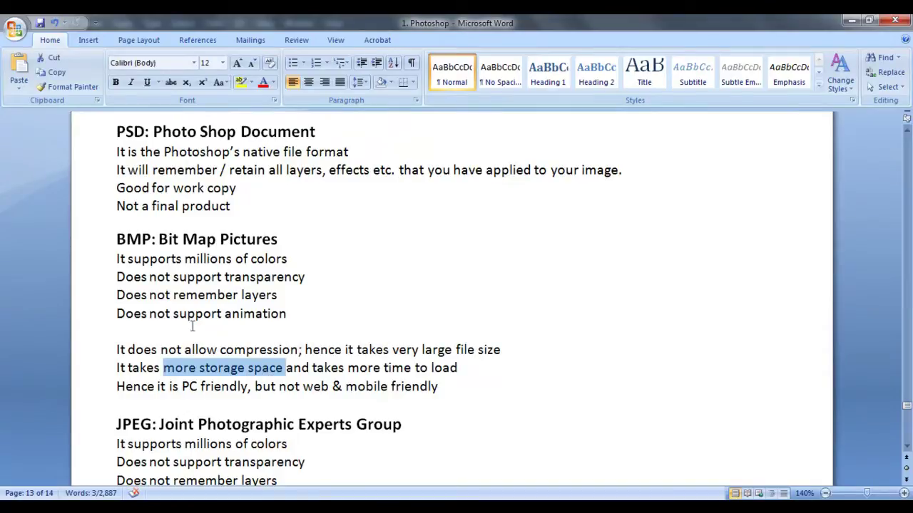
{"action": "left_click_drag", "start_coordinate": [182, 386], "coordinate": [202, 387]}
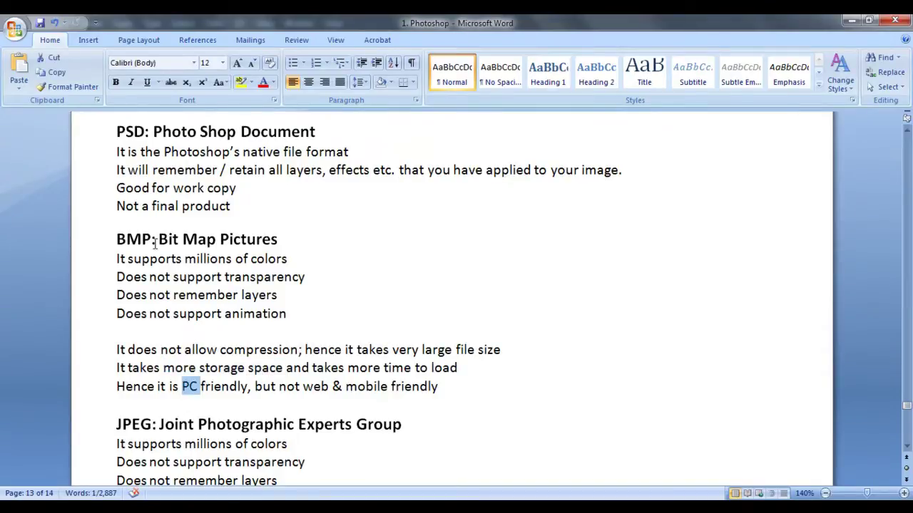
{"action": "left_click_drag", "start_coordinate": [279, 386], "coordinate": [465, 374]}
{"action": "left_click", "coordinate": [375, 407]}
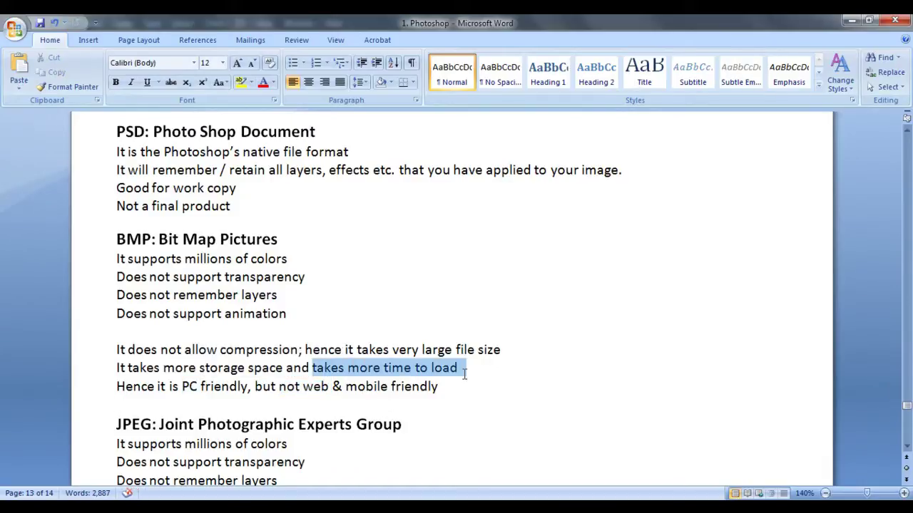
{"action": "left_click", "coordinate": [485, 387]}
{"action": "left_click_drag", "start_coordinate": [346, 387], "coordinate": [458, 389]}
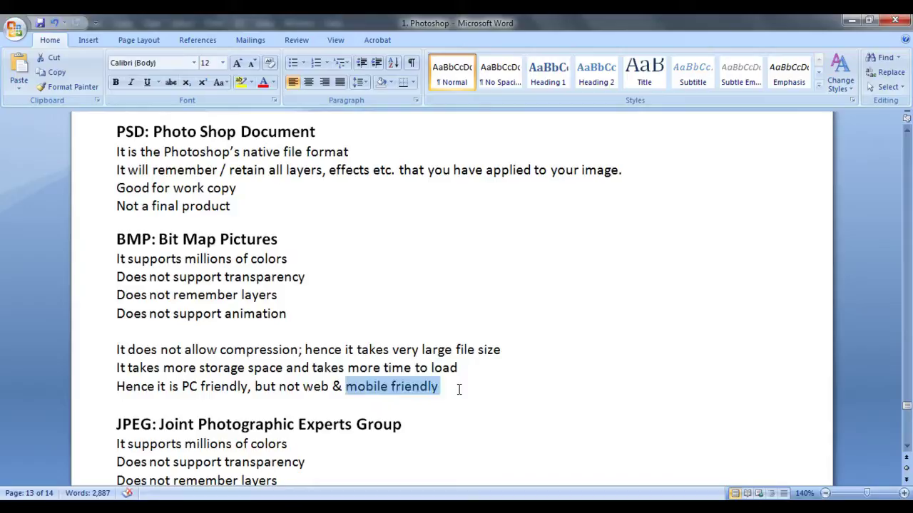
{"action": "left_click", "coordinate": [458, 390]}
{"action": "left_click_drag", "start_coordinate": [163, 369], "coordinate": [284, 368]}
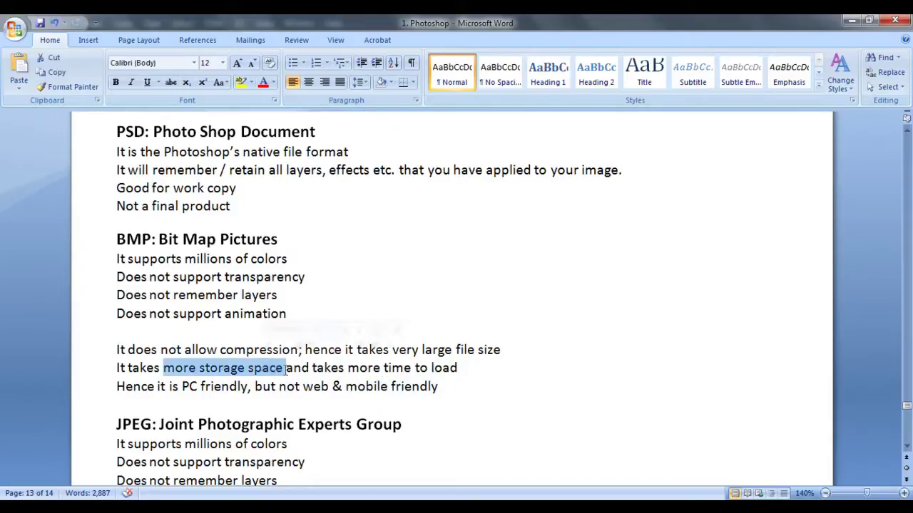
{"action": "left_click", "coordinate": [421, 402]}
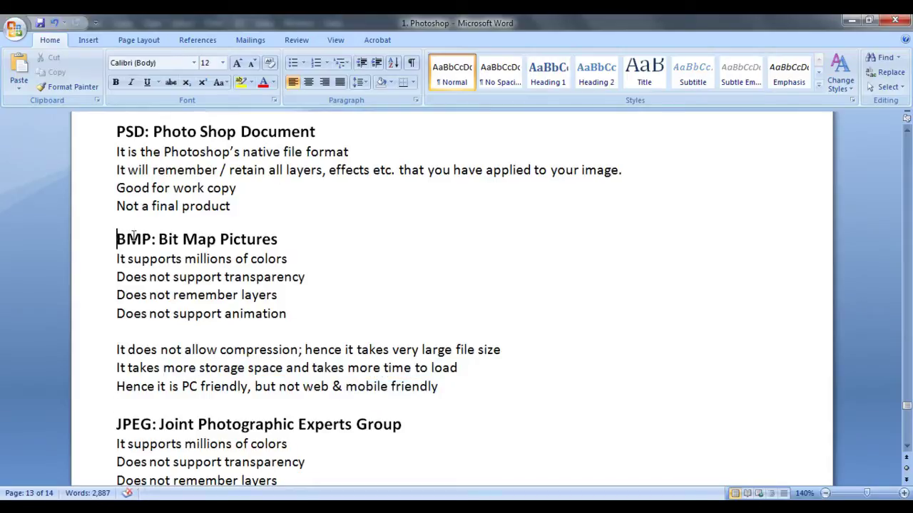
{"action": "left_click_drag", "start_coordinate": [116, 240], "coordinate": [453, 380]}
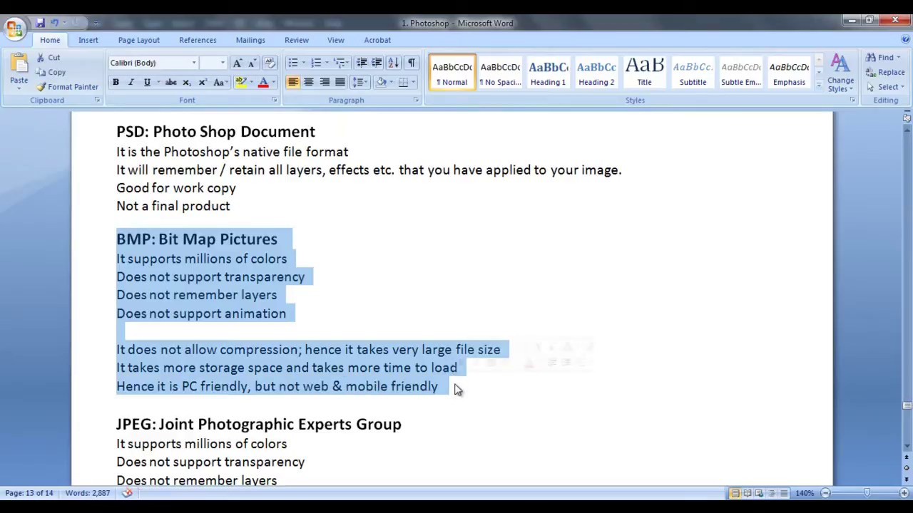
{"action": "left_click", "coordinate": [455, 390]}
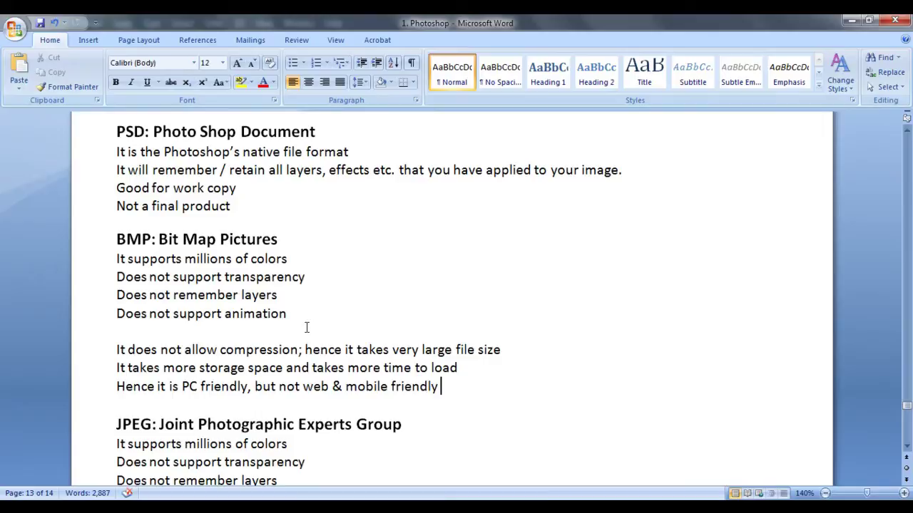
{"action": "left_click", "coordinate": [852, 20]}
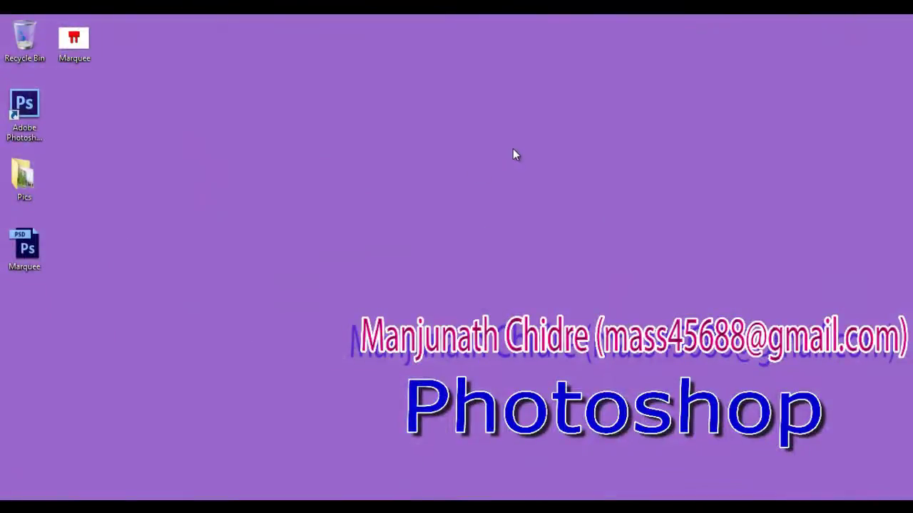